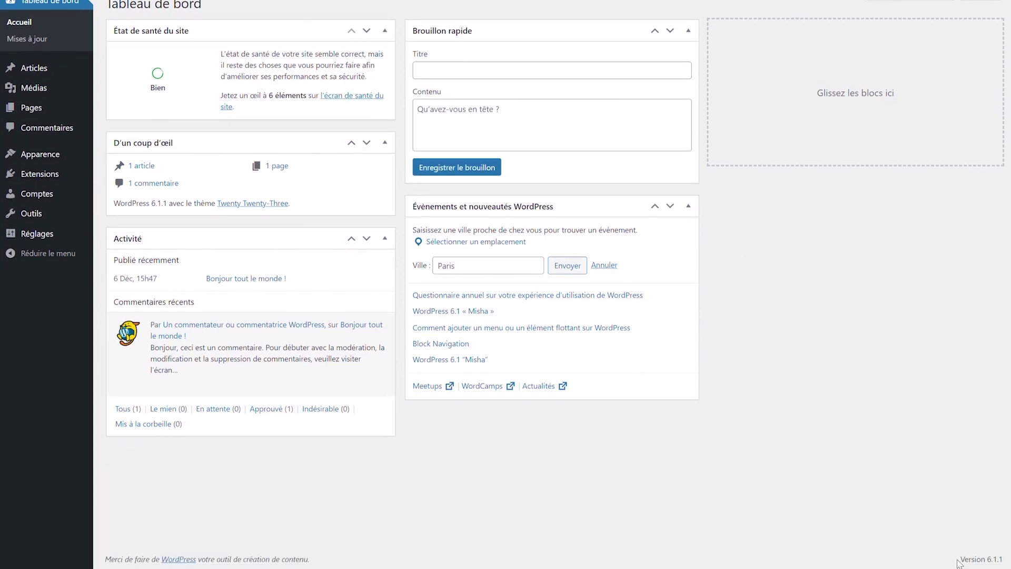
triple_click(961, 560)
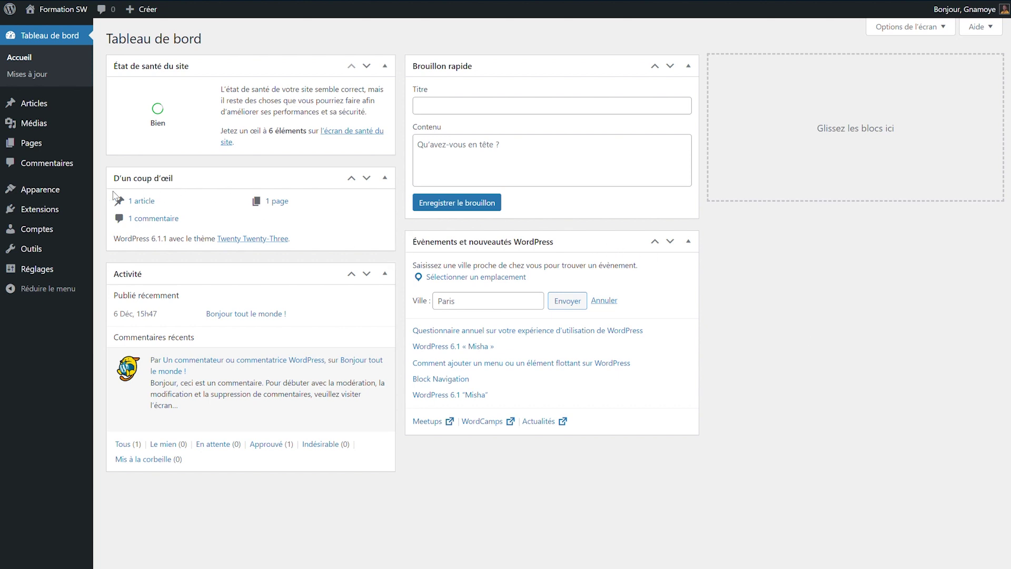
Go to the page for adding new plugins and search the directory for "yoast".
mouse_move(55, 212)
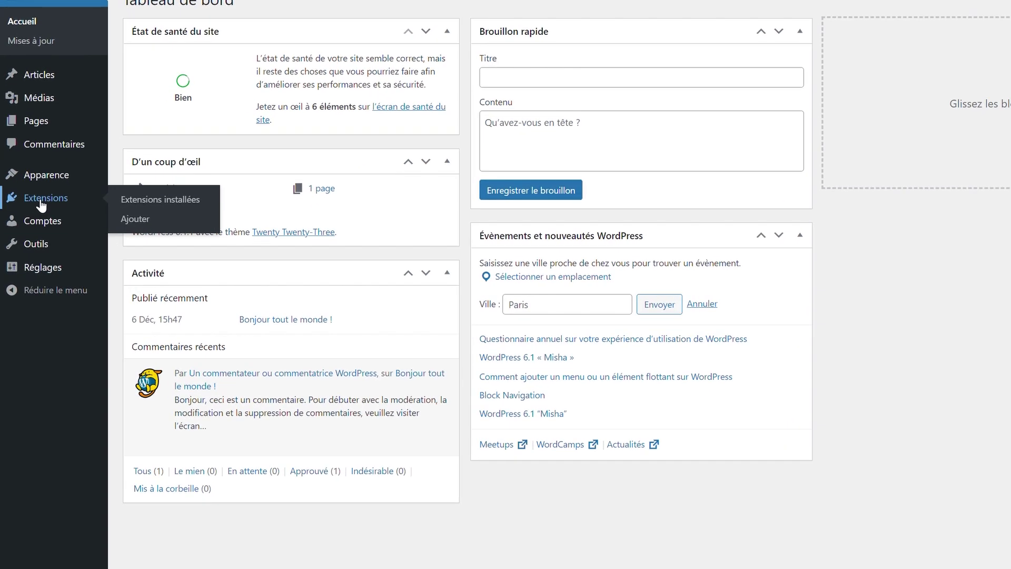
left_click(136, 220)
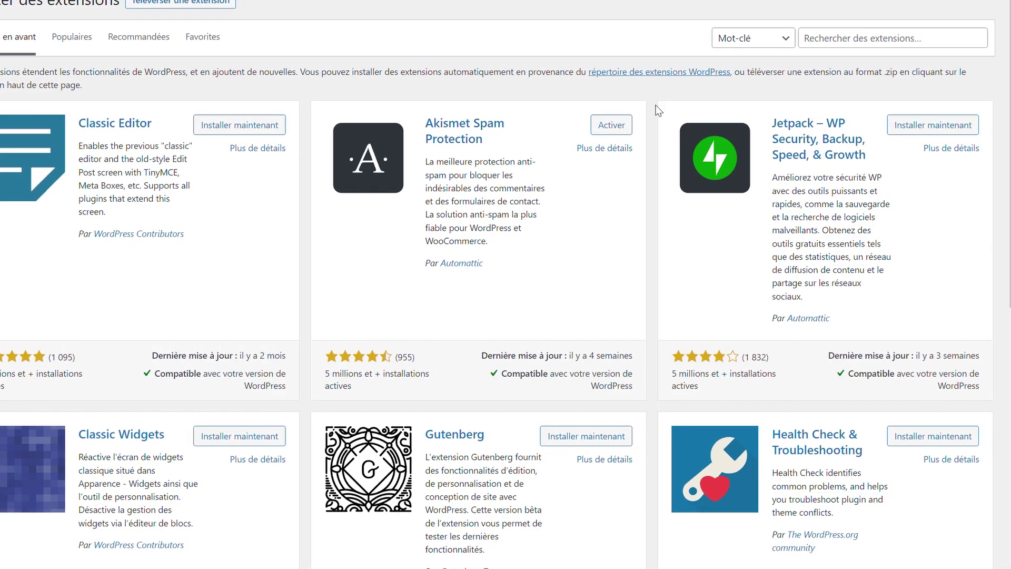
left_click(881, 40)
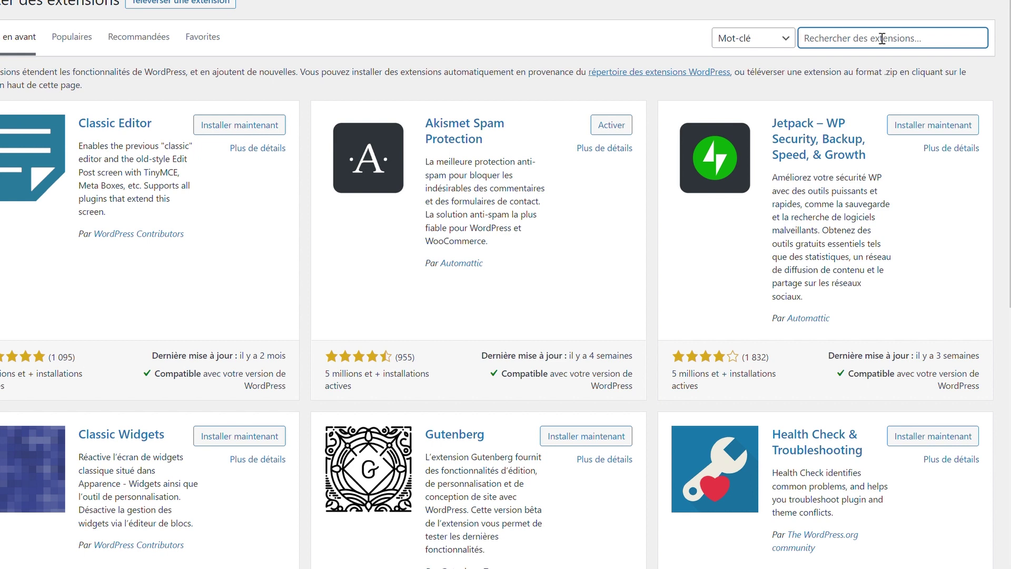
type("yoast")
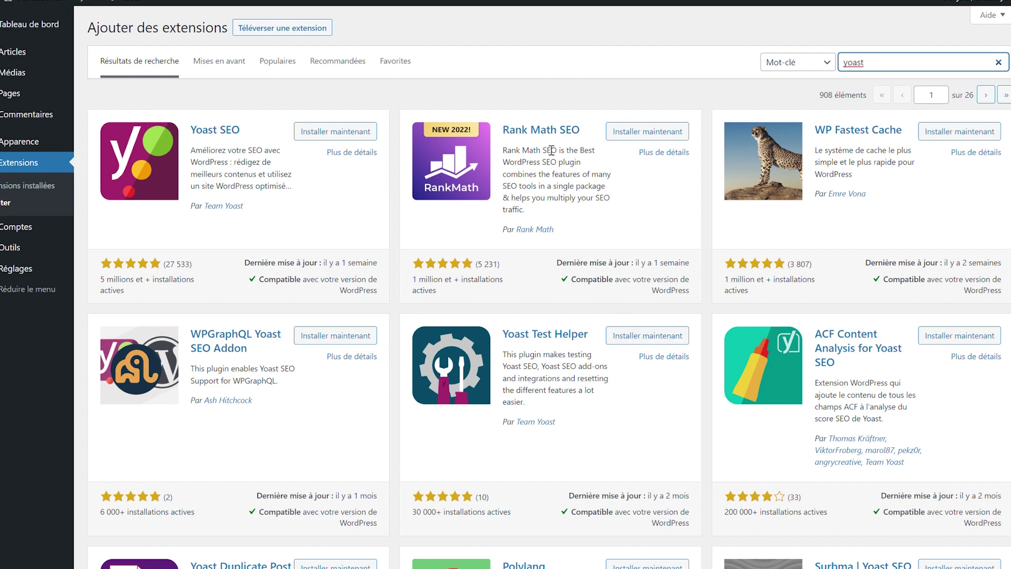
Examine the plugin results for their last update date and compatibility with the installed WordPress version, especially for Yoast SEO.
left_click_drag(542, 161, 575, 176)
left_click(860, 156)
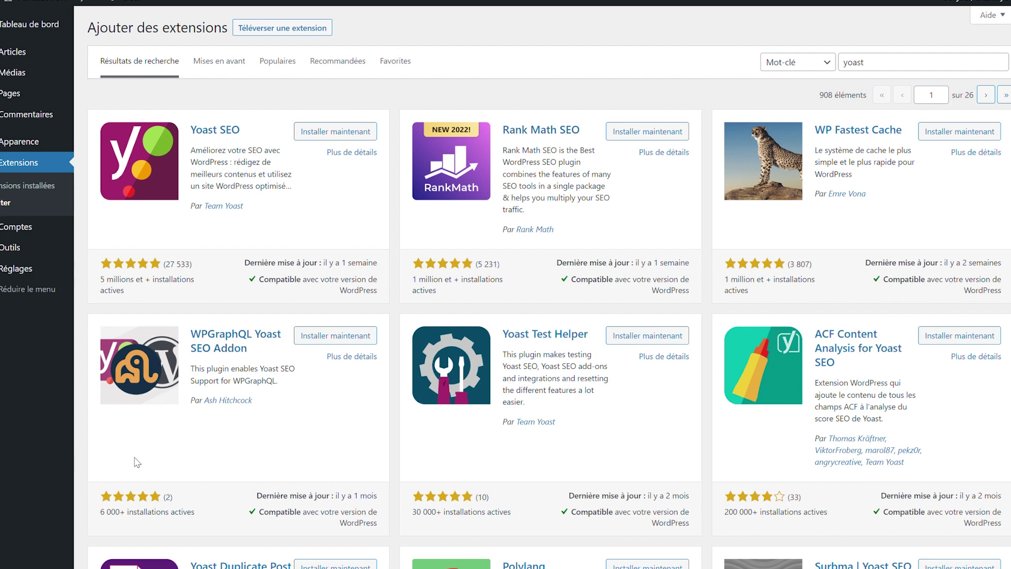
scroll(137, 462, "down", 1)
left_click_drag(244, 205, 382, 210)
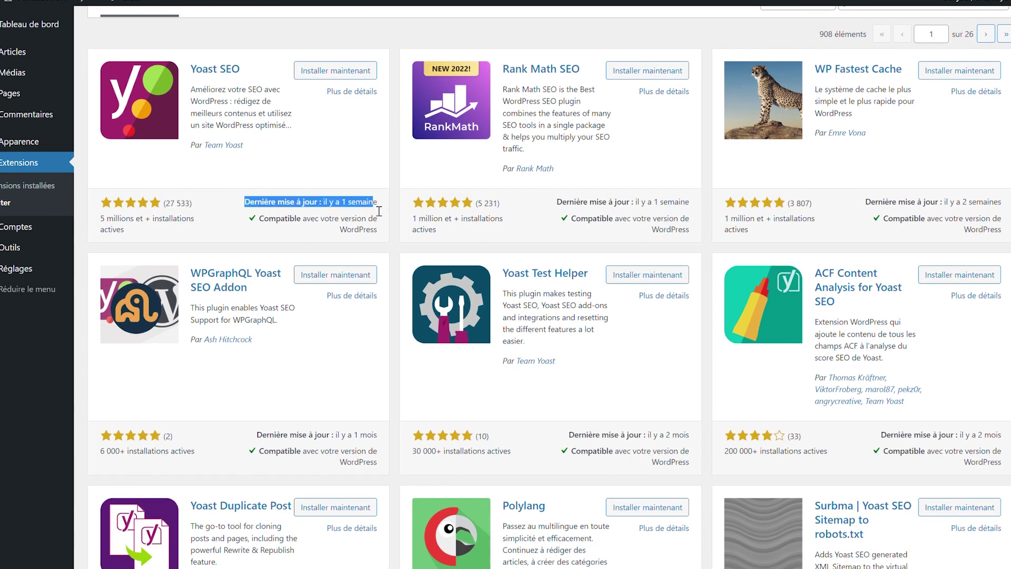
left_click_drag(264, 218, 384, 232)
left_click(381, 229)
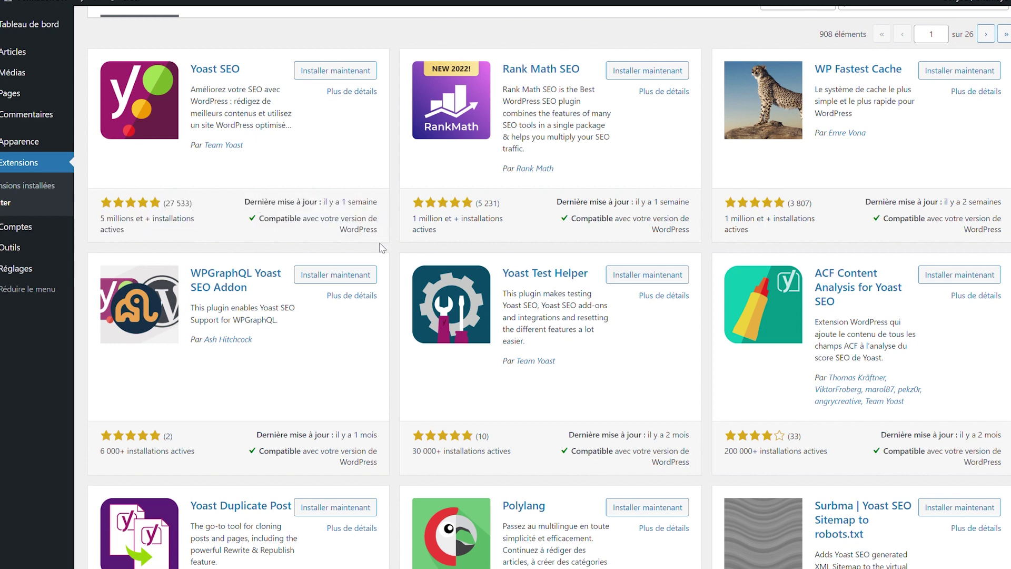
scroll(384, 263, "down", 3)
scroll(385, 268, "down", 4)
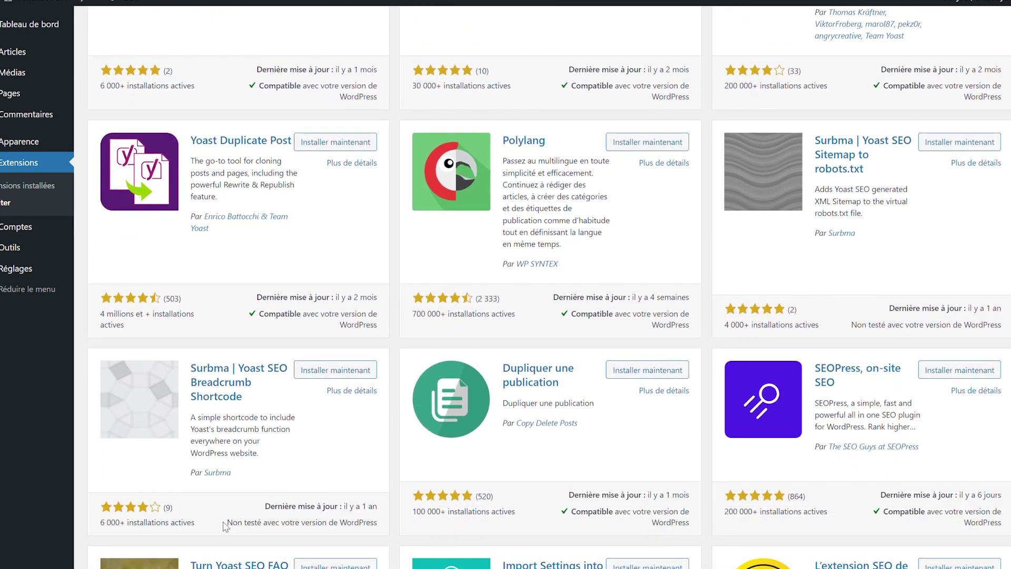
left_click_drag(223, 525, 379, 531)
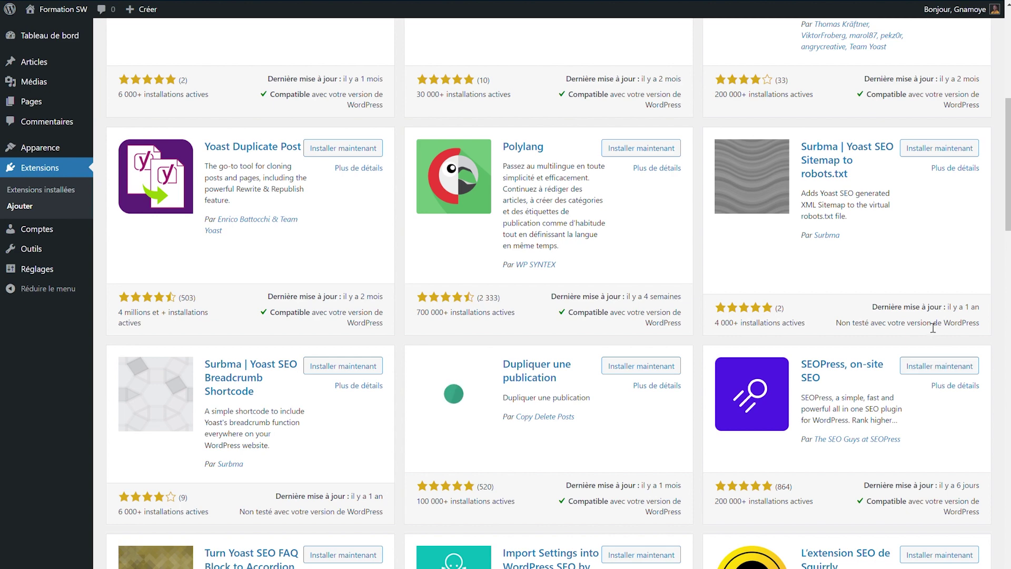
scroll(579, 289, "up", 8)
left_click_drag(258, 265, 388, 268)
left_click(279, 286)
left_click_drag(279, 286, 388, 291)
left_click(388, 293)
Install the Yoast SEO plugin and review the detail pages of Yoast SEO and Rank Math SEO.
left_click(369, 145)
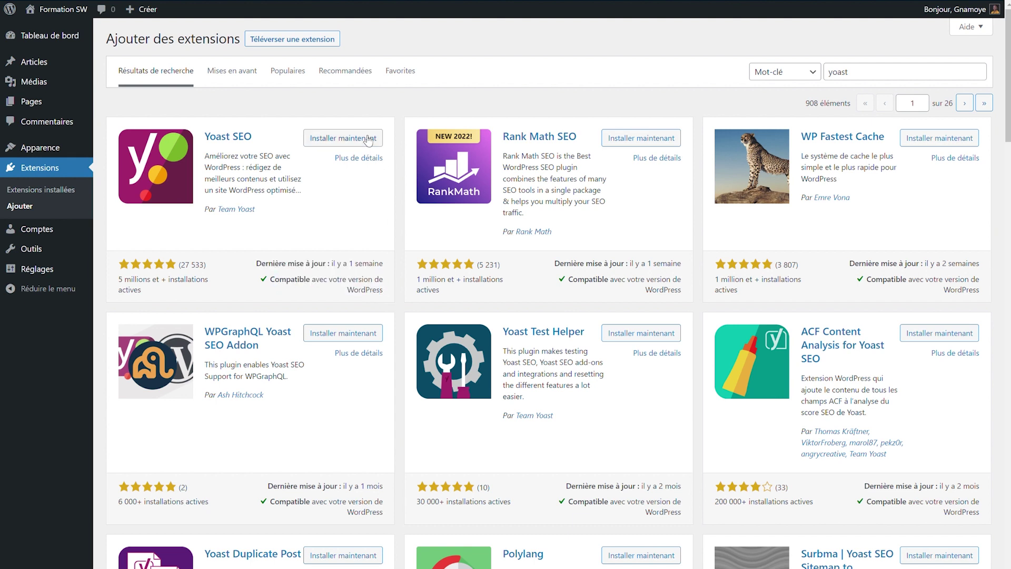
left_click(380, 163)
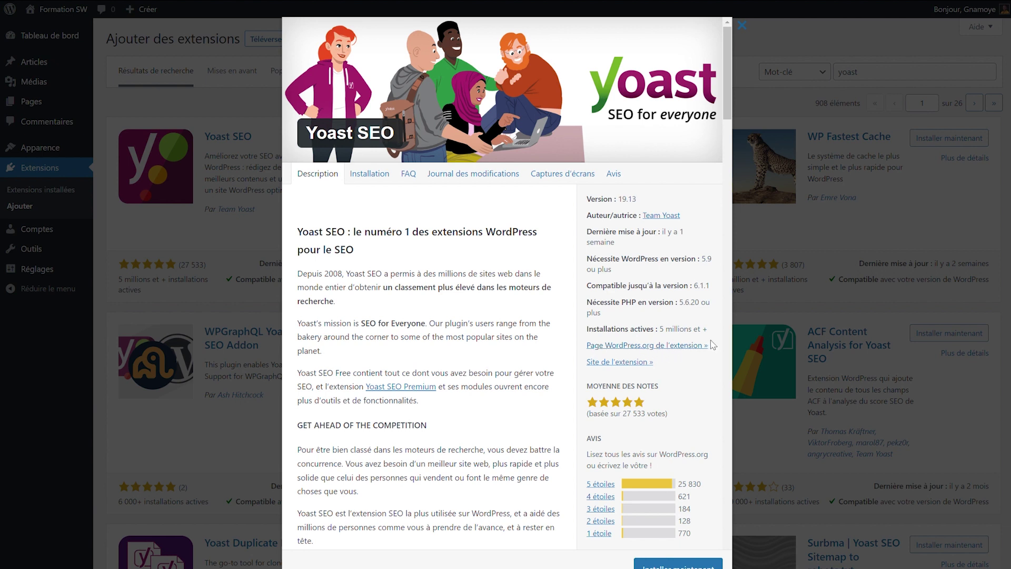
left_click_drag(714, 347, 585, 352)
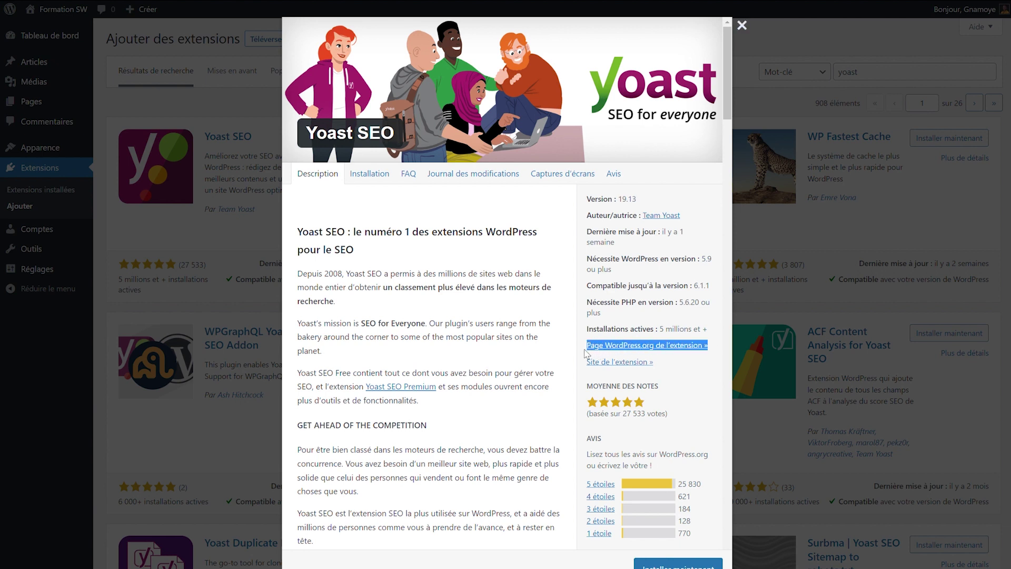
left_click(535, 348)
left_click(741, 26)
left_click(652, 163)
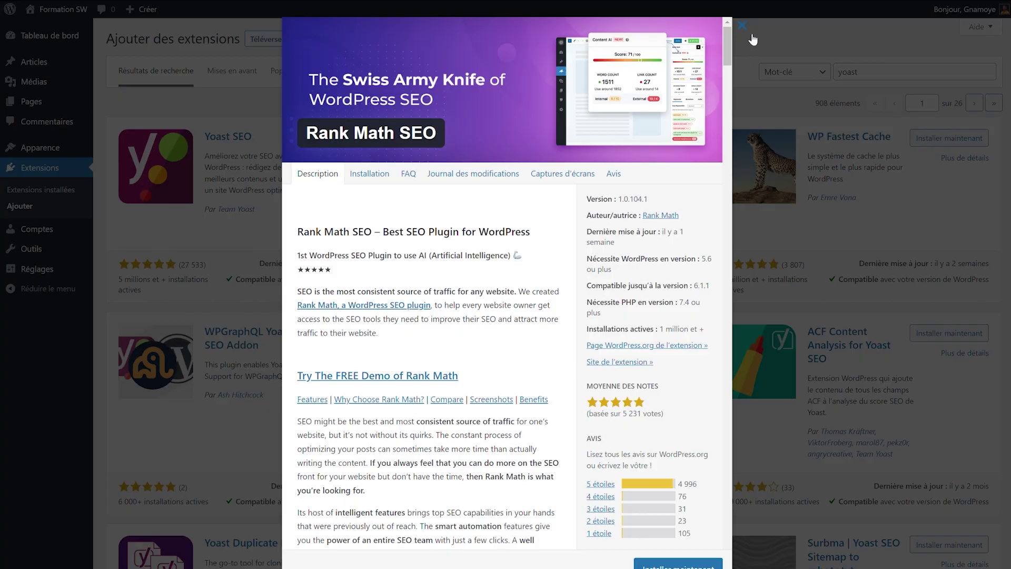
left_click(743, 26)
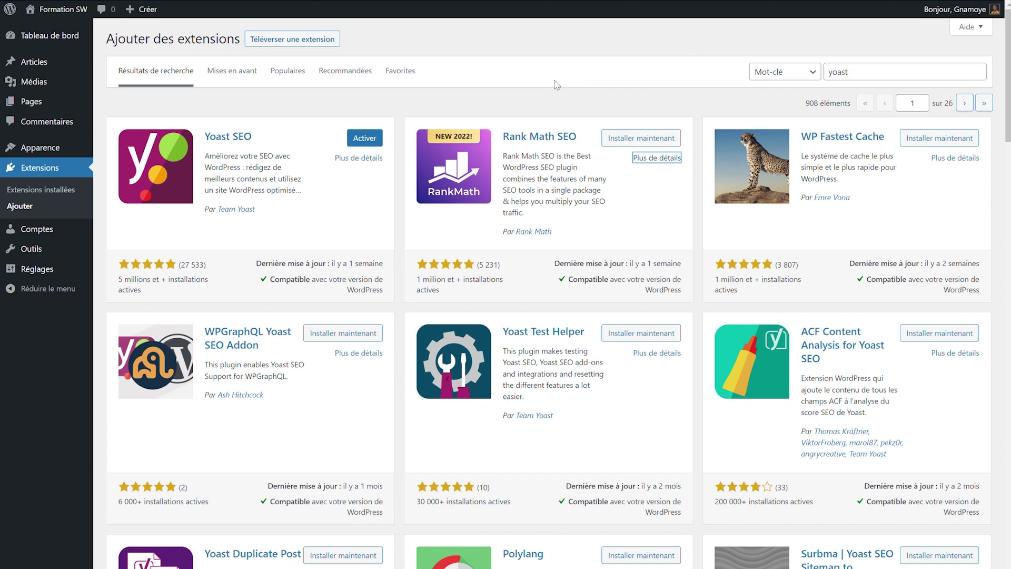
Activate the Yoast SEO plugin and check its entry in the installed plugins list.
left_click(372, 141)
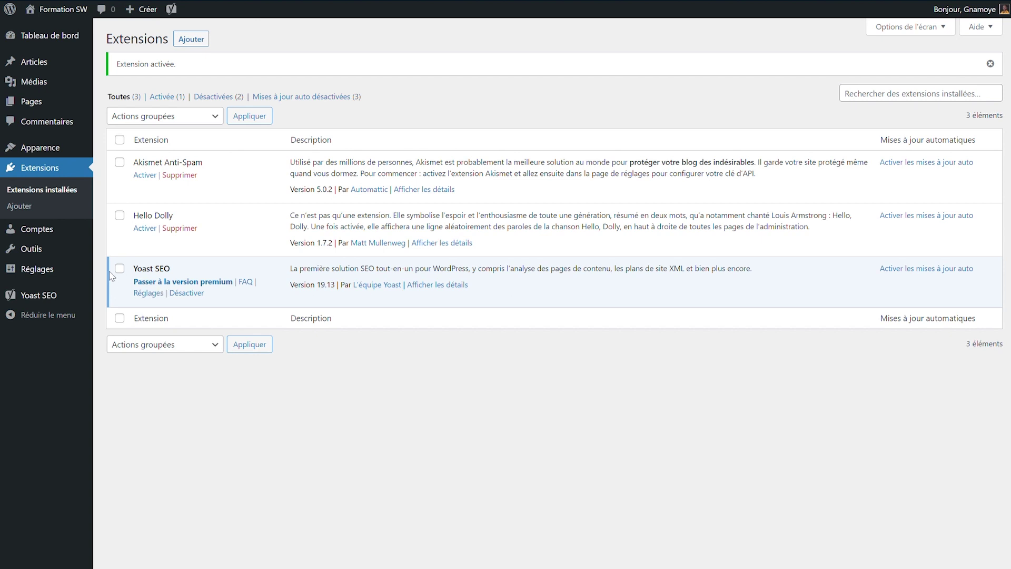
left_click_drag(109, 263, 108, 284)
left_click(108, 301)
Delete the Hello Dolly plugin, and start deleting Akismet Anti-Spam but cancel at the confirmation.
left_click(190, 231)
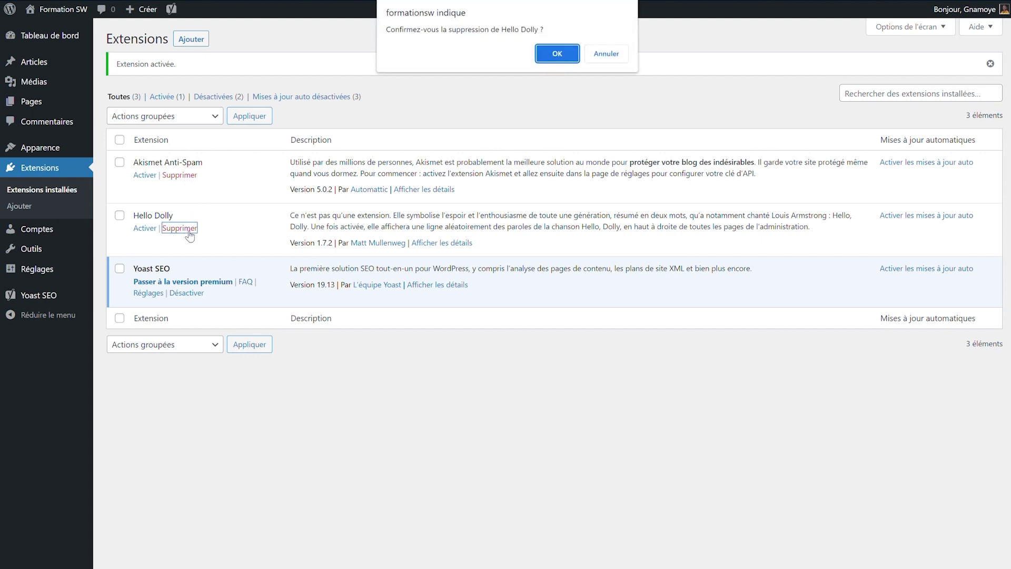
left_click(557, 55)
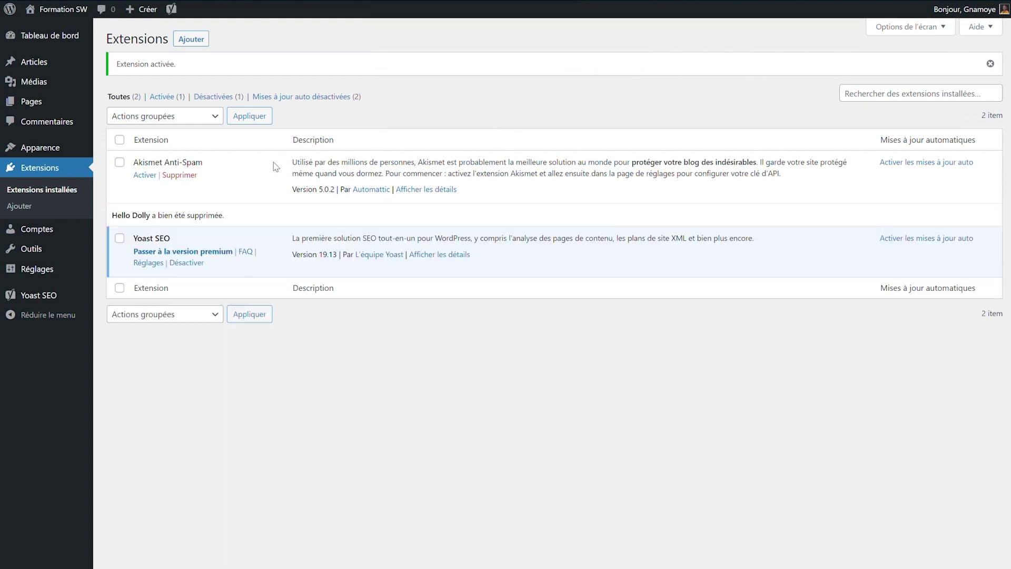
left_click(187, 179)
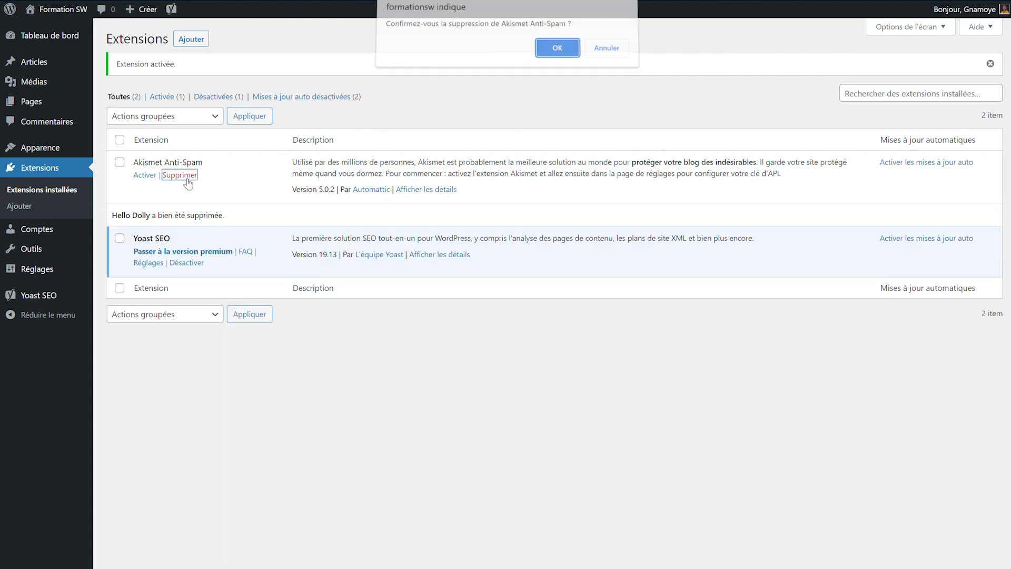
left_click(608, 49)
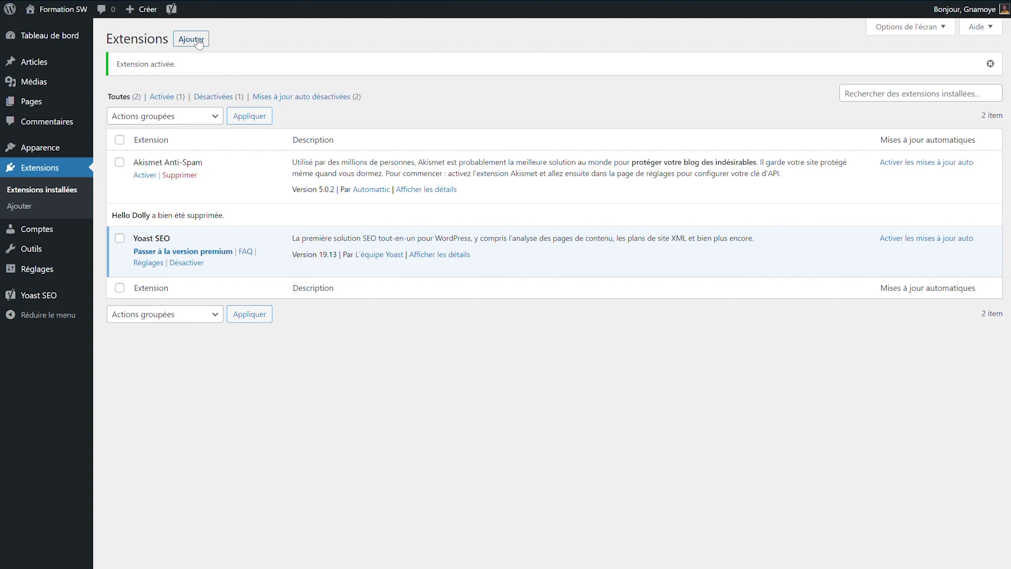
Upload, install and activate the plugin archive codecanyon-qlhtYWpR-wp-cost-estimation-payment-forms-builder-wordpress-plugin.zip.
left_click(192, 40)
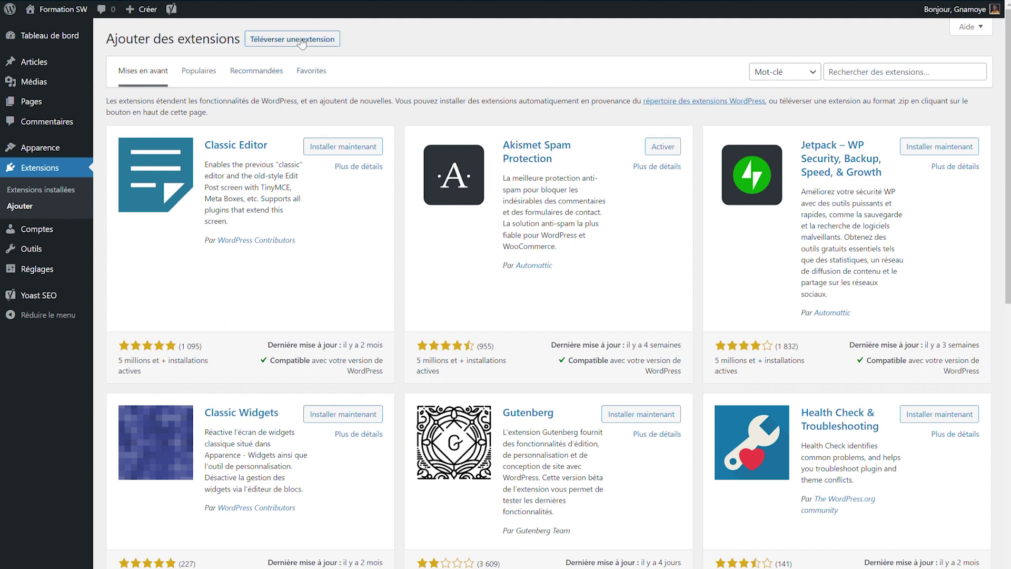
left_click(281, 42)
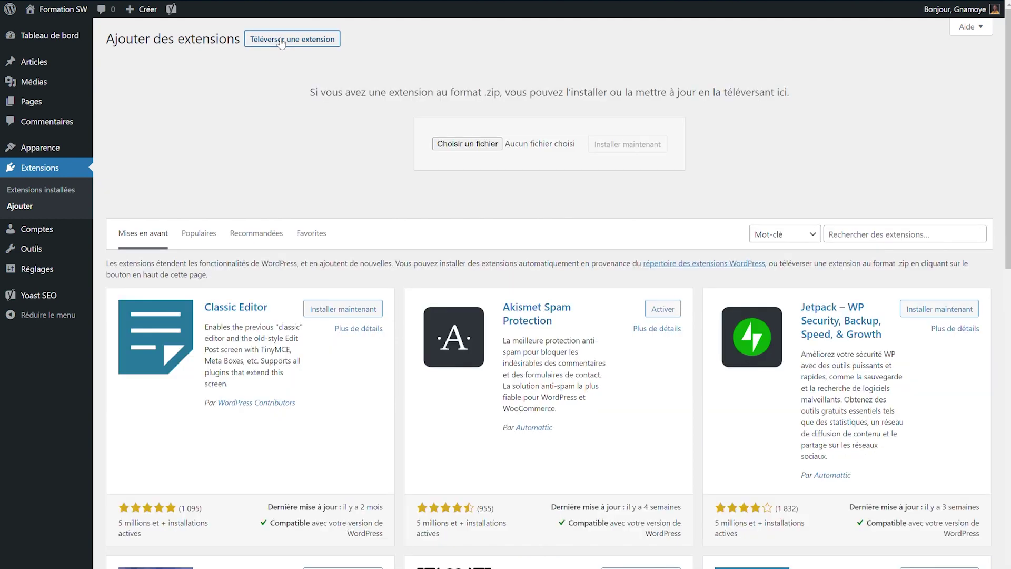
left_click_drag(311, 94, 505, 97)
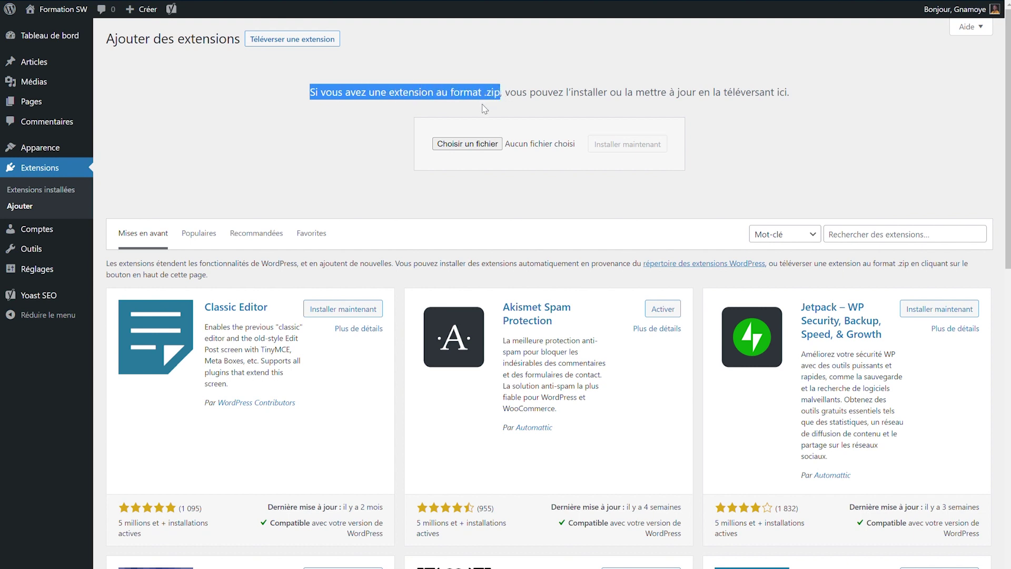
left_click(484, 109)
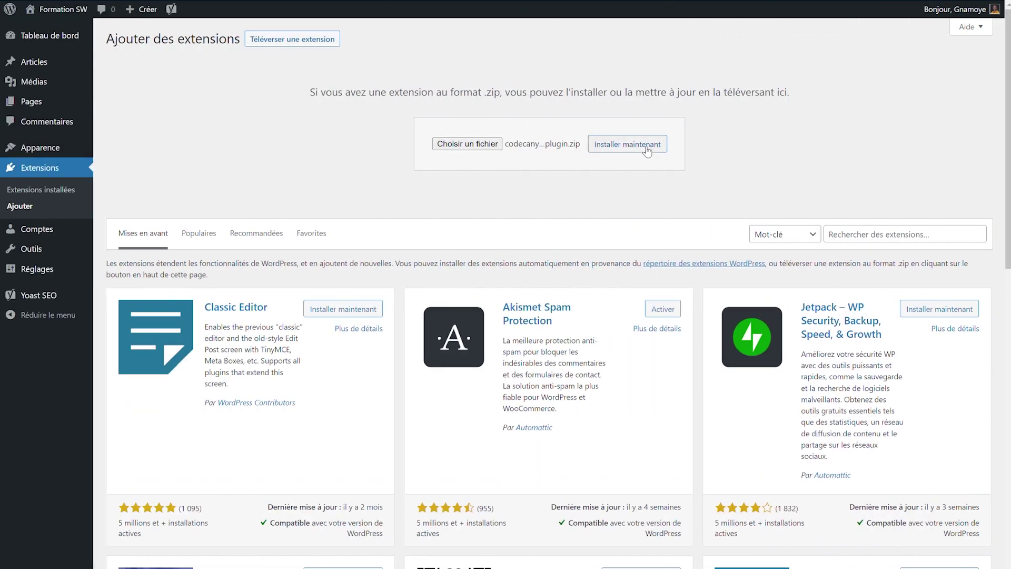
left_click(647, 151)
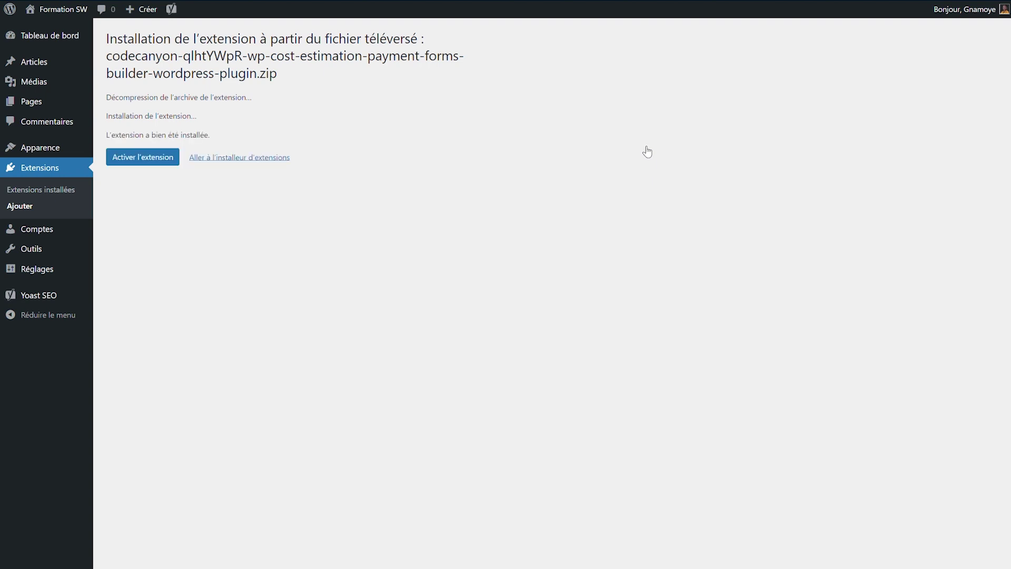
left_click(145, 166)
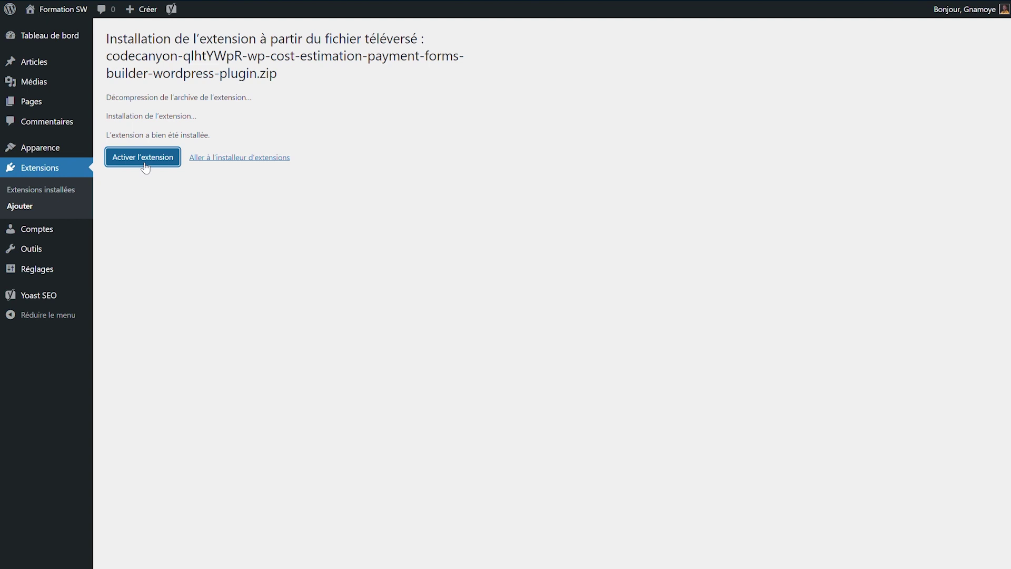